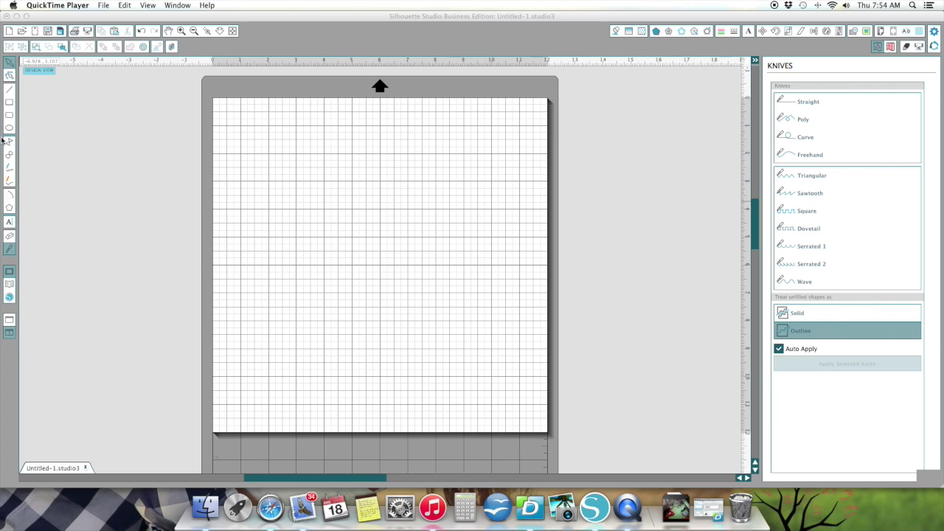
Step: Make Silhouette Studio the active window, showing the empty Untitled-1 page
click(13, 107)
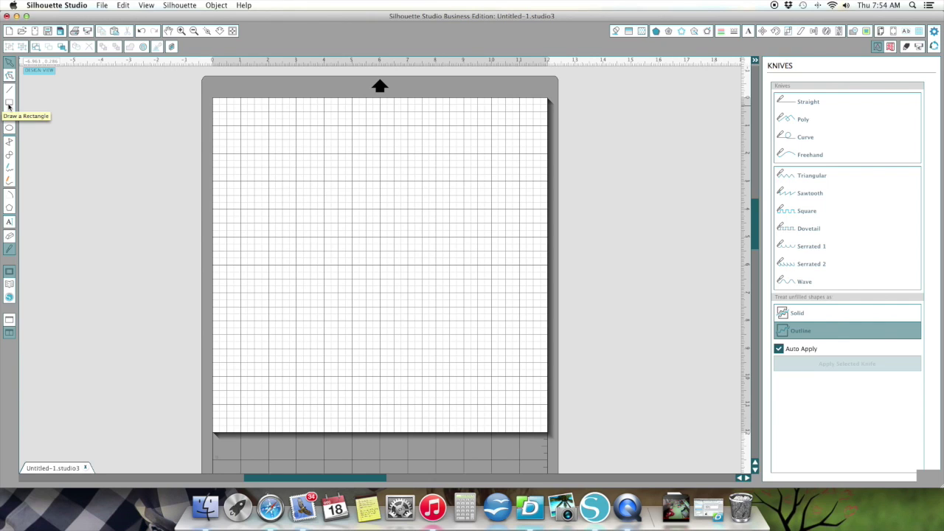
Step: Draw a square outline with the Rectangle tool on the upper part of the mat
click(9, 102)
drag(290, 147, 436, 301)
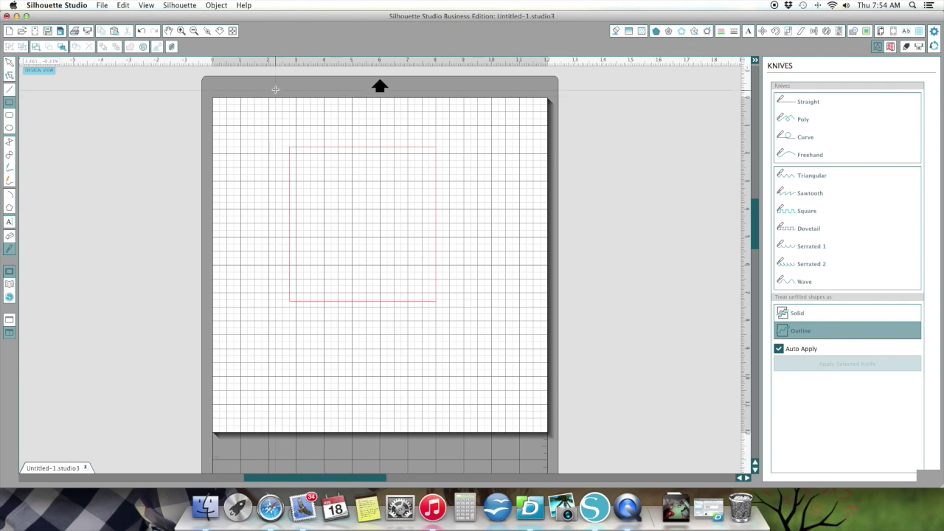
Step: Fill the square with bright green, deselect it, and switch to the decorative Knife tool
click(10, 64)
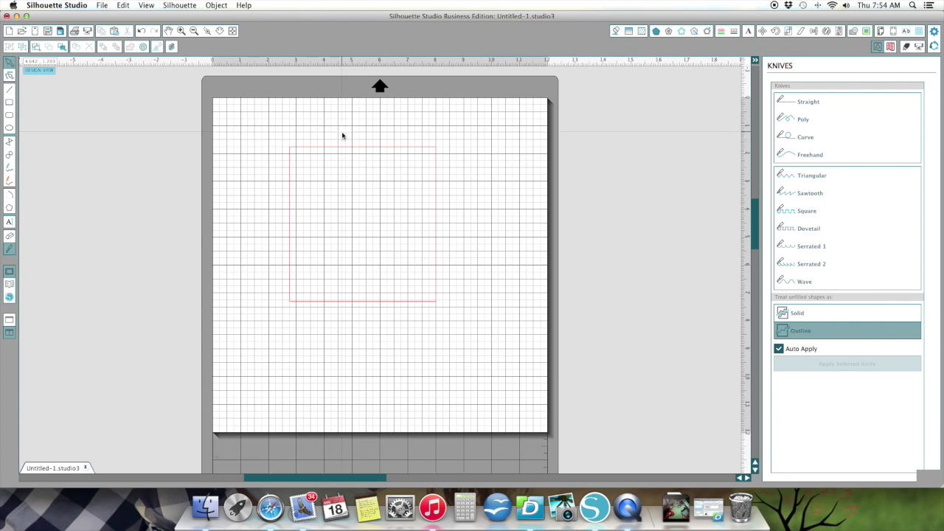
click(326, 147)
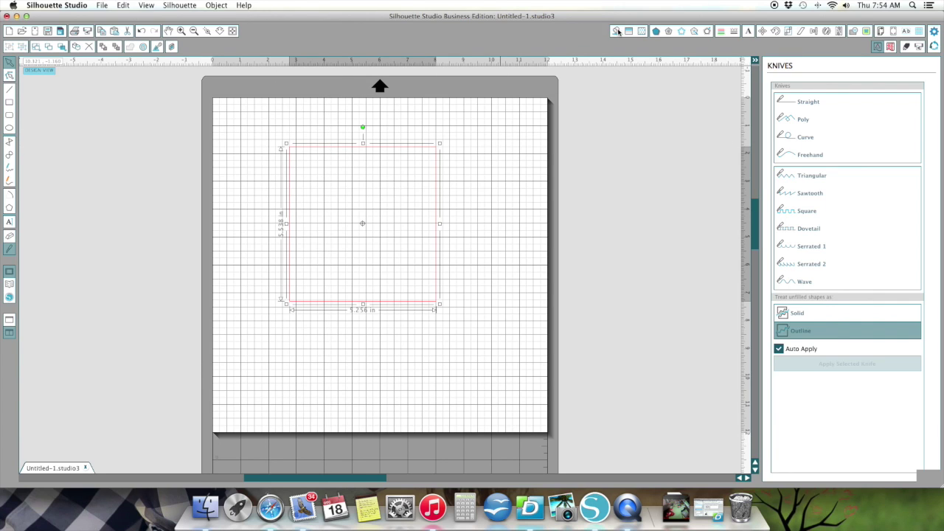
click(617, 31)
click(827, 134)
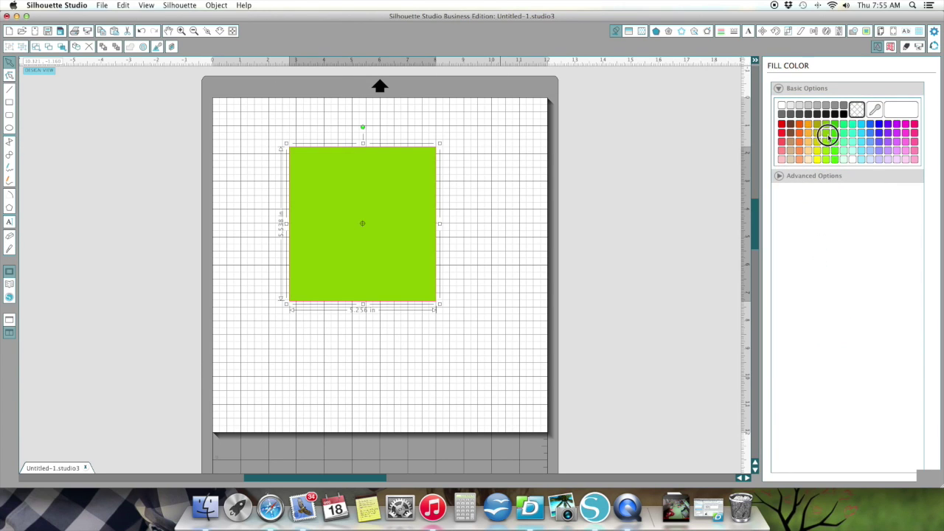
click(653, 236)
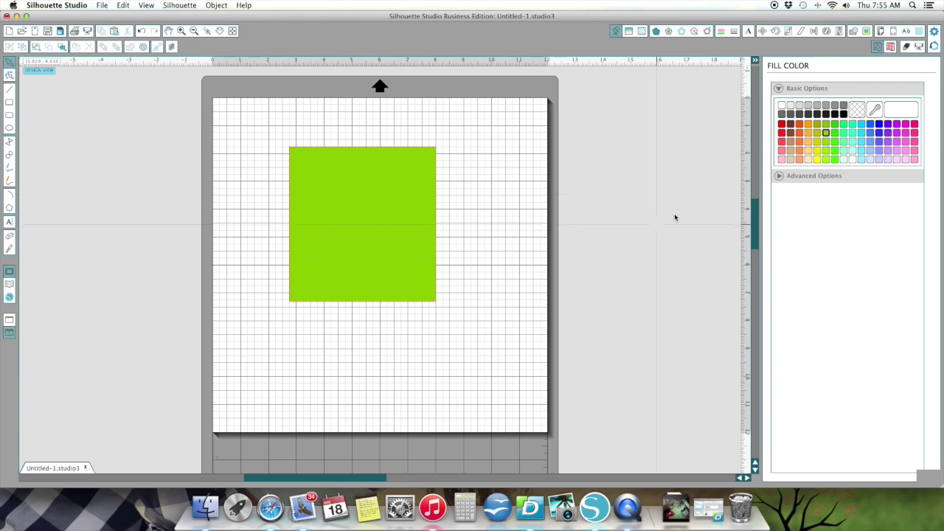
click(9, 248)
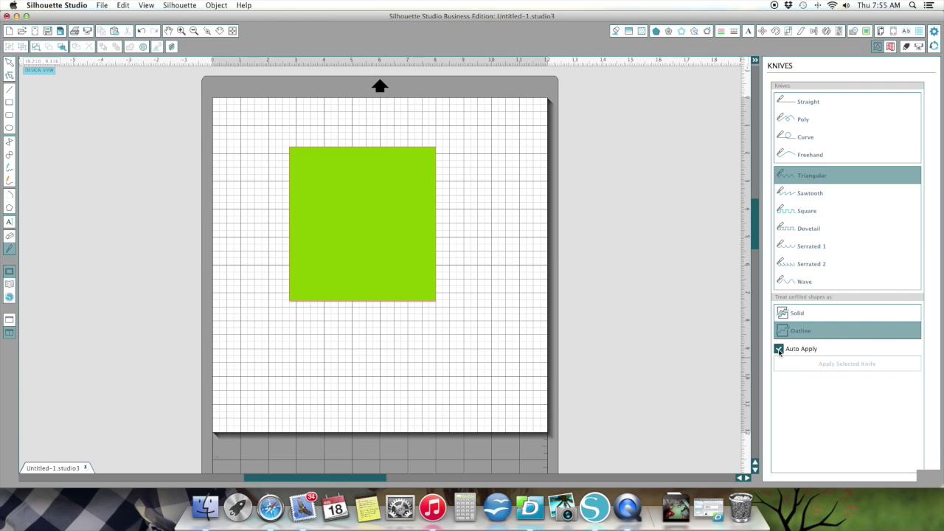
Step: With Auto Apply off, lay a Triangular knife line across the square's top with tightened teeth
click(779, 350)
drag(267, 170, 511, 172)
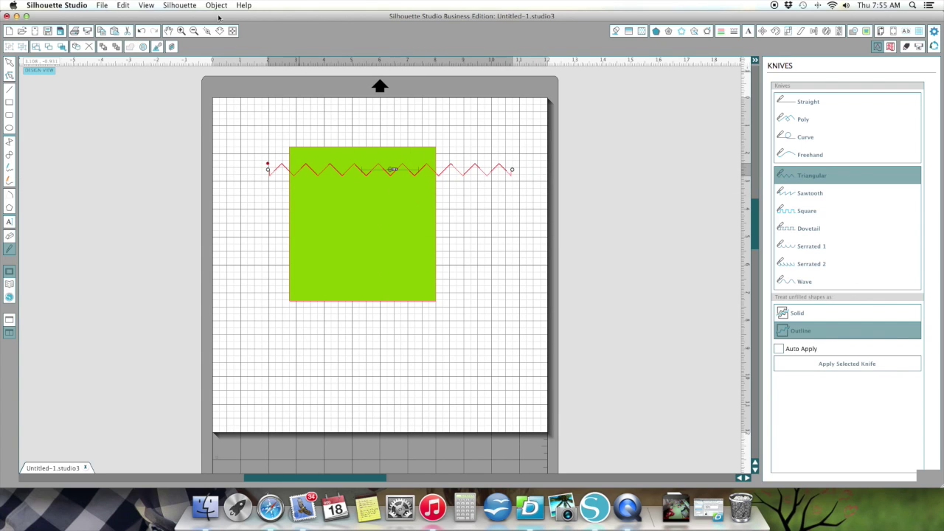
click(179, 30)
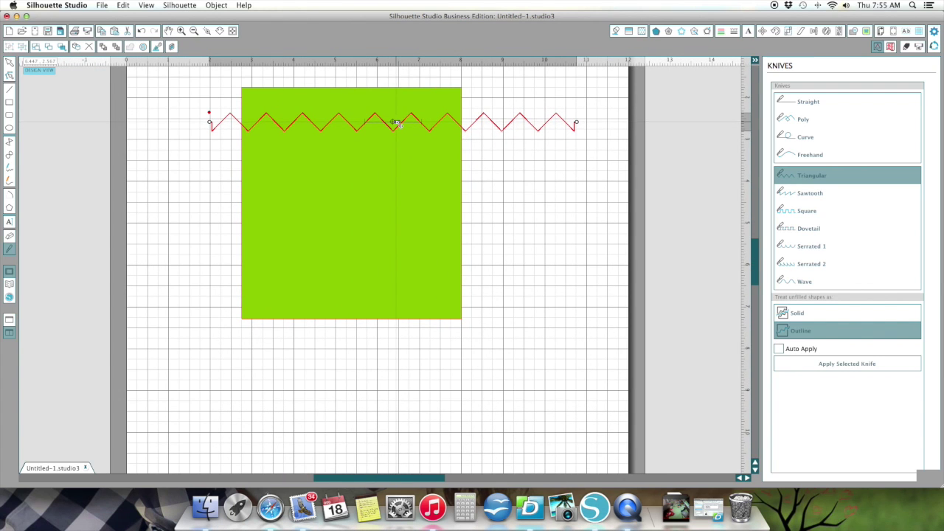
mouse_move(394, 121)
mouse_down()
mouse_move(381, 120)
mouse_move(415, 122)
mouse_move(389, 121)
mouse_move(398, 122)
mouse_move(390, 120)
mouse_move(399, 85)
mouse_move(387, 110)
mouse_move(394, 124)
mouse_up()
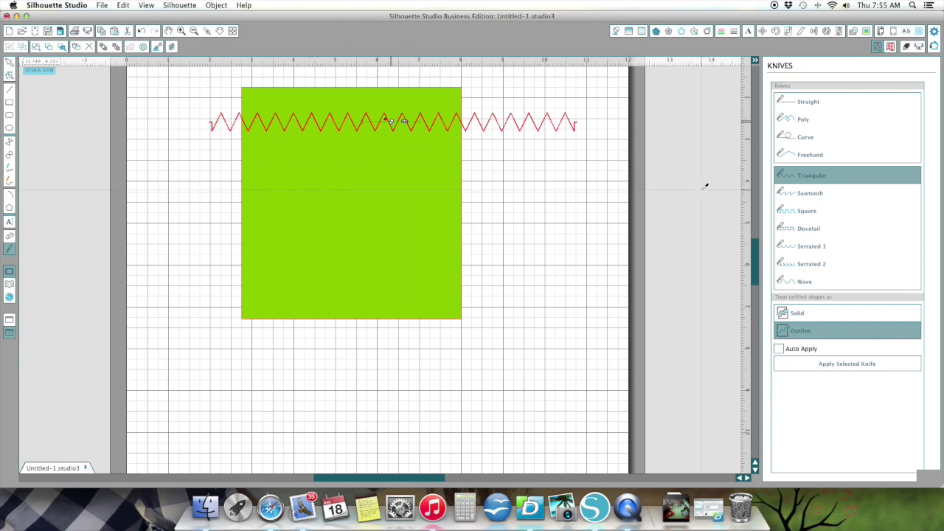
click(10, 61)
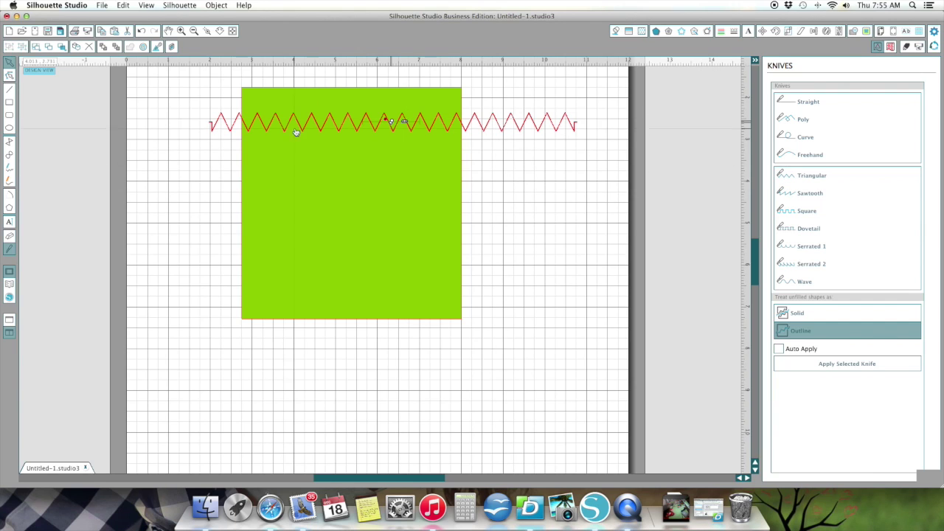
Step: Shorten the zigzag knife line to the square's edge and apply it as a cut
click(522, 130)
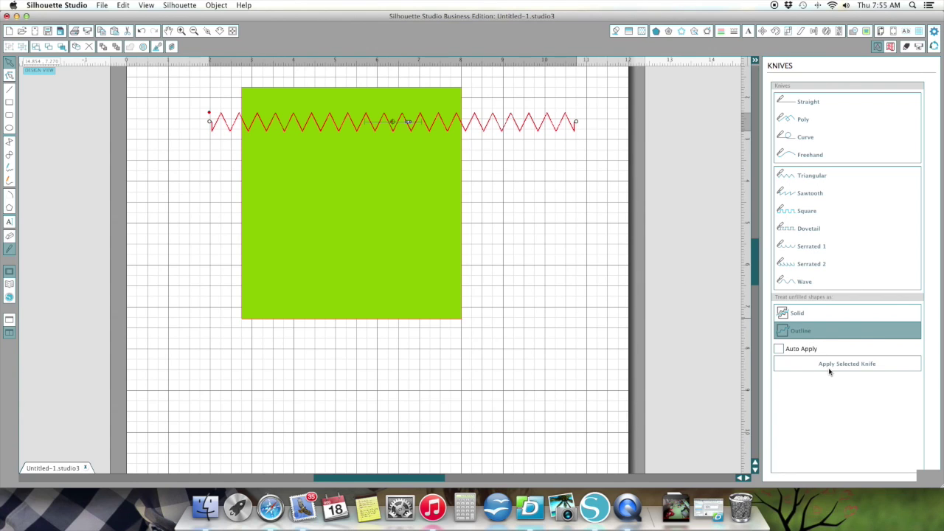
click(573, 125)
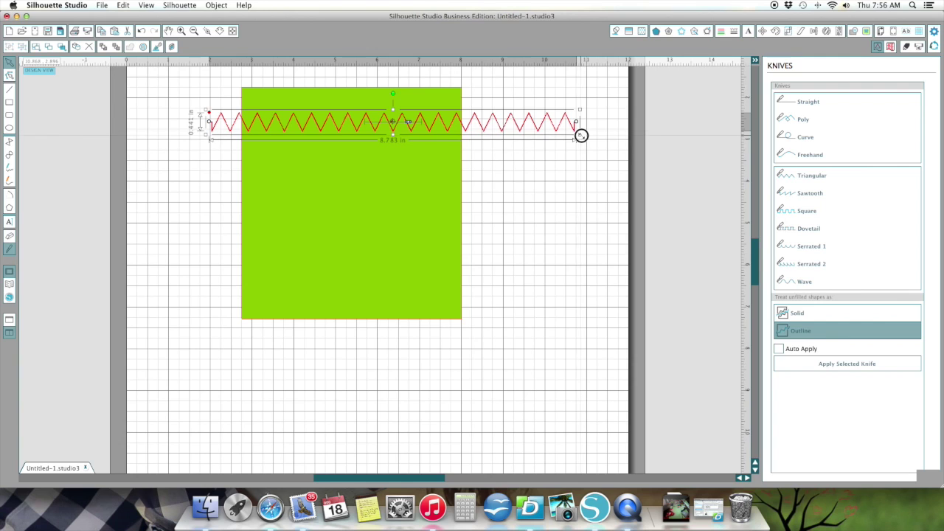
drag(581, 135, 477, 121)
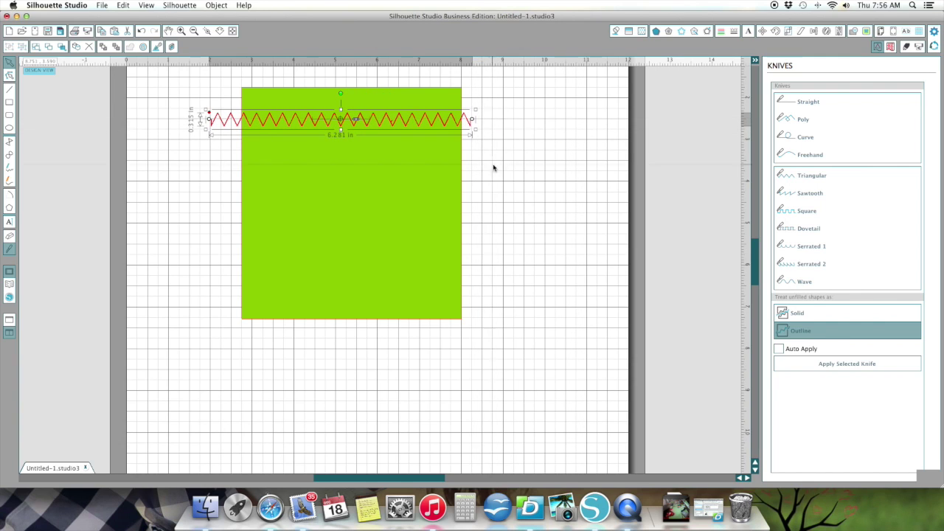
click(835, 364)
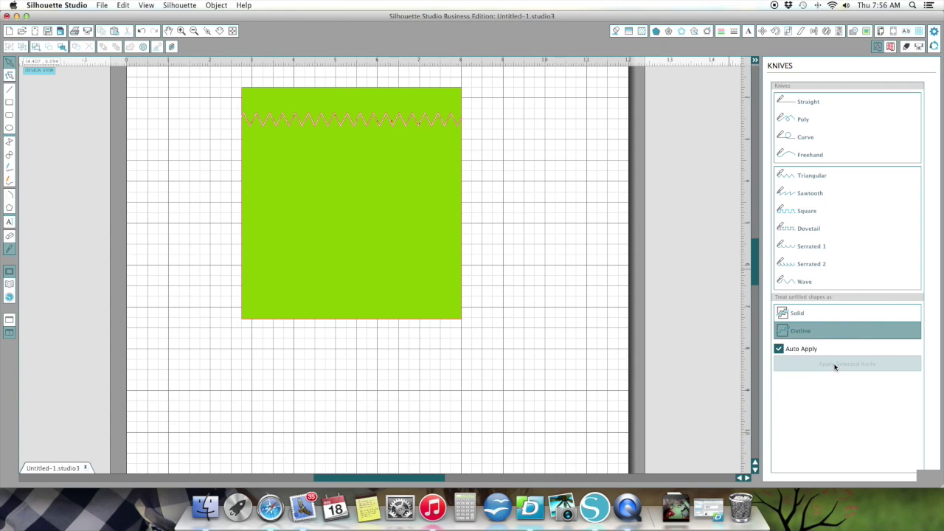
Step: Cut a Sawtooth row with fewer, larger teeth below the zigzag, then draw a Square knife line
click(803, 196)
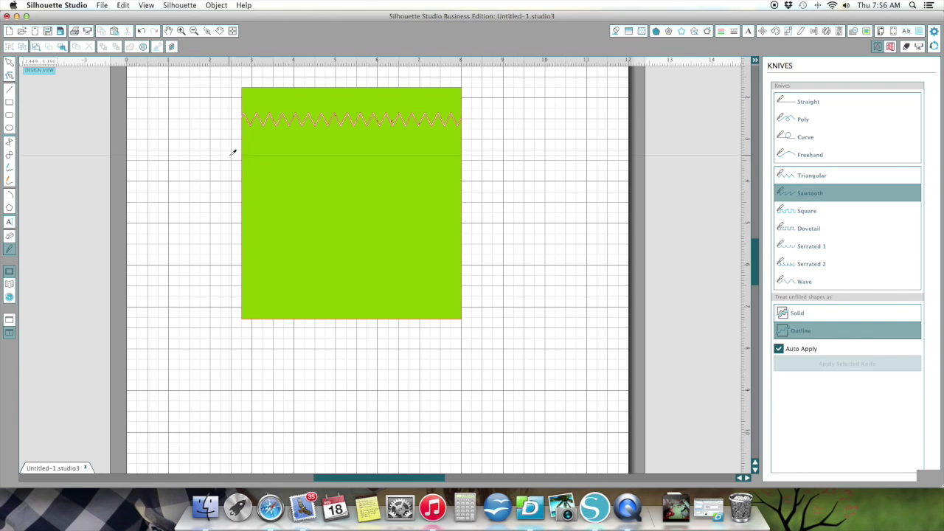
click(779, 348)
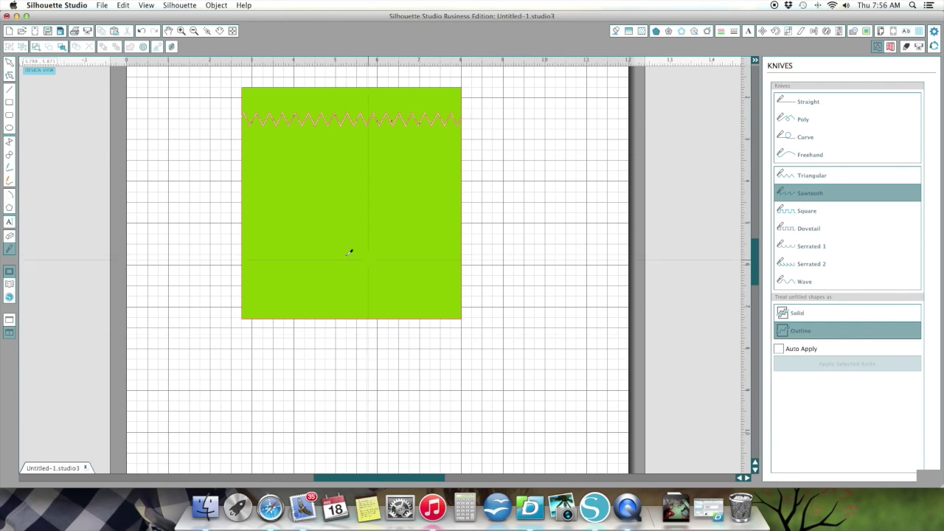
drag(218, 170, 496, 170)
mouse_move(367, 169)
mouse_down()
mouse_move(348, 168)
mouse_move(394, 165)
mouse_move(366, 168)
mouse_move(377, 168)
mouse_up()
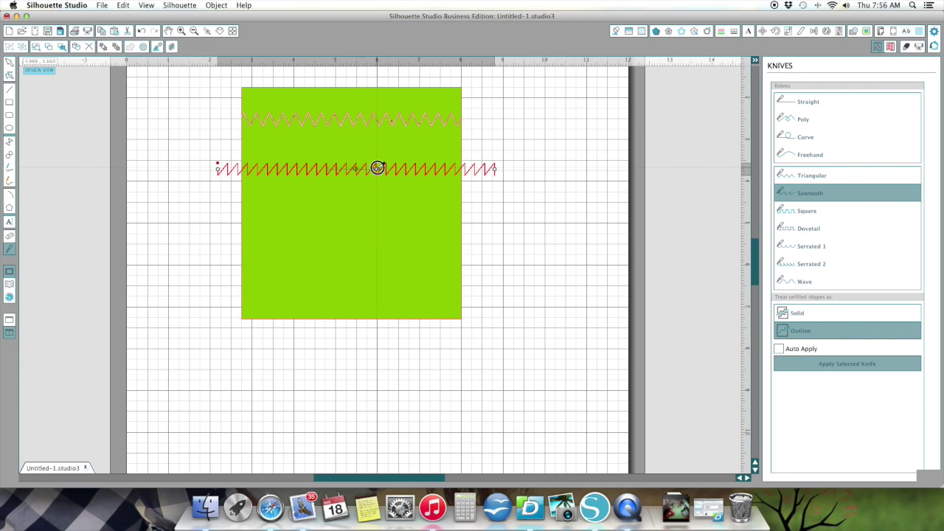
click(825, 363)
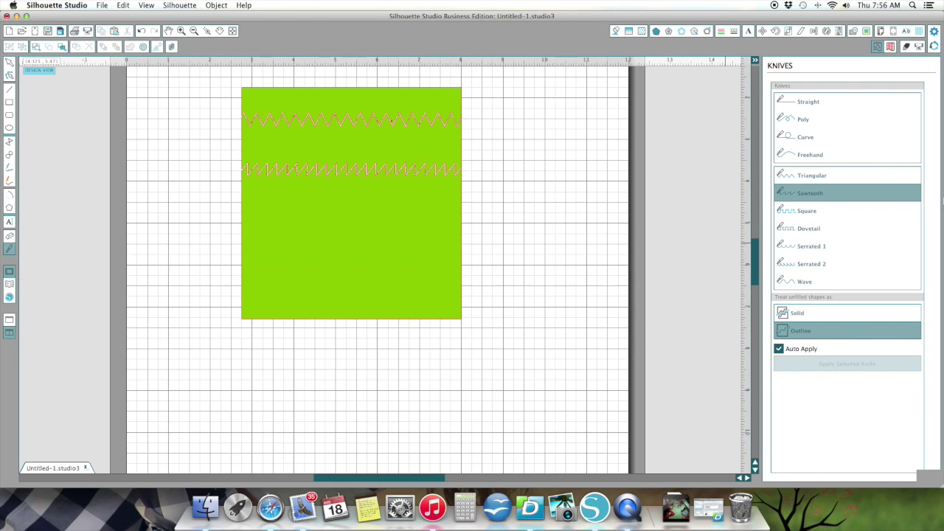
click(805, 211)
drag(221, 198, 509, 213)
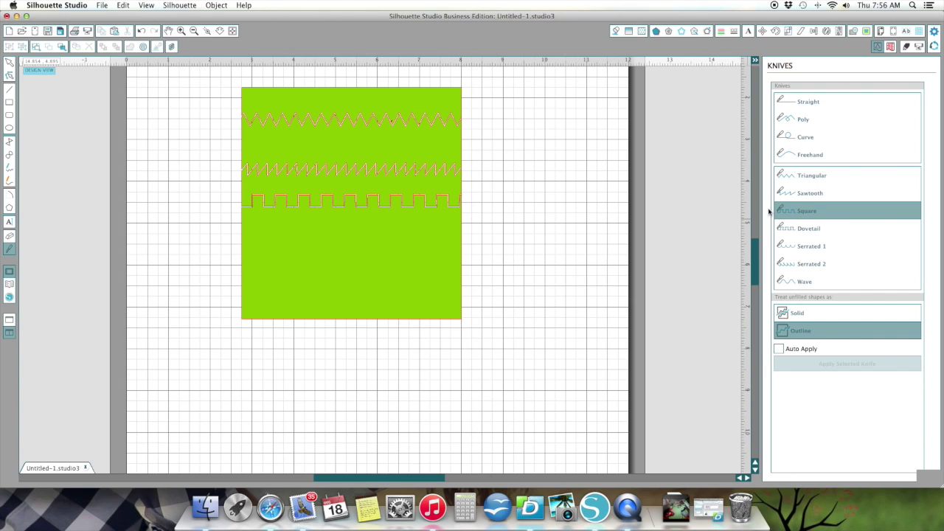
Step: Add a lower Square knife line with smaller, tighter notches and apply the cut
drag(221, 239, 500, 240)
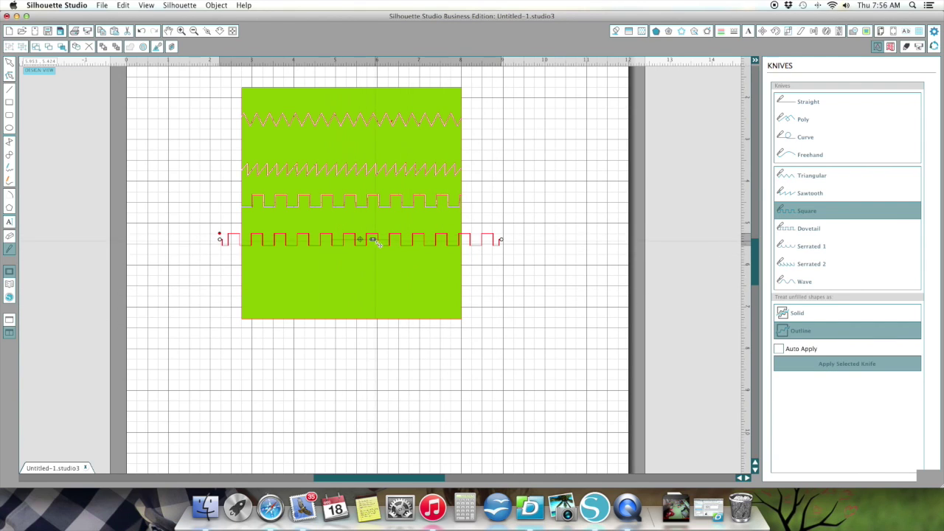
mouse_move(378, 243)
mouse_down()
mouse_move(369, 238)
mouse_move(380, 239)
mouse_up()
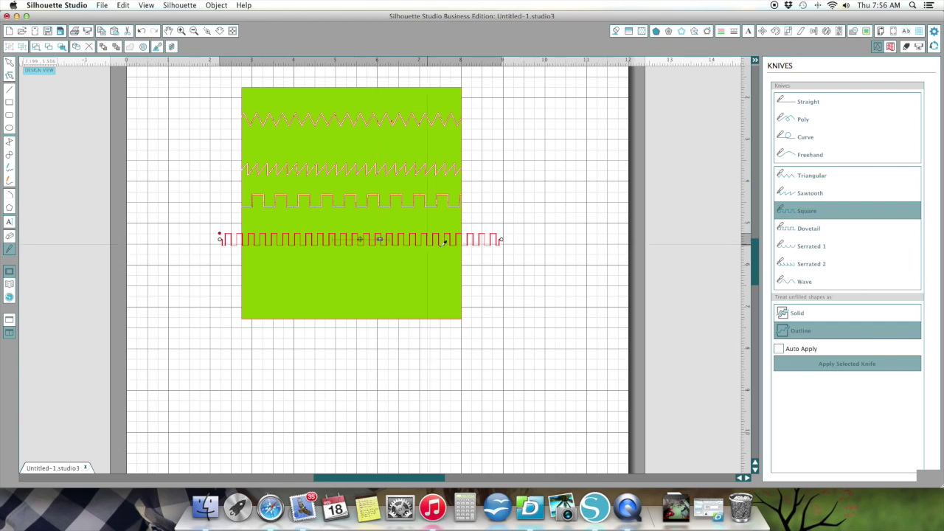
click(839, 364)
click(778, 348)
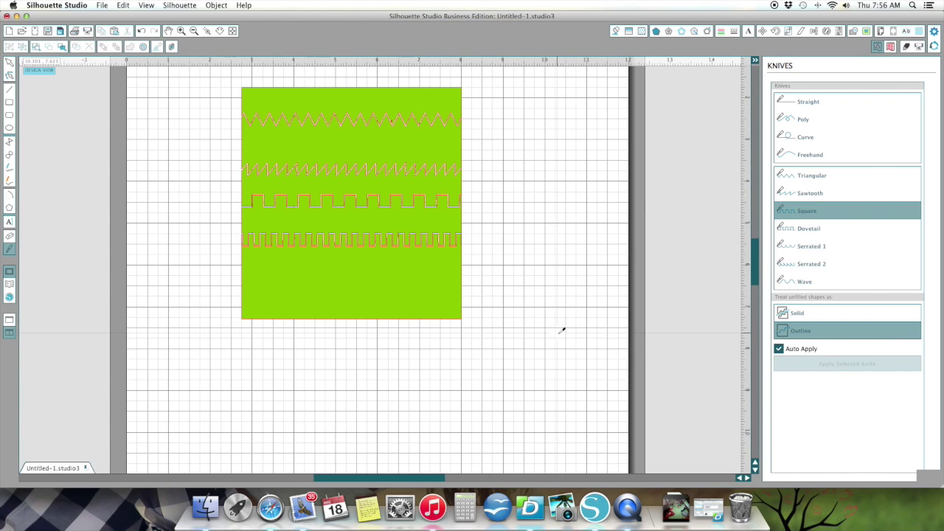
scroll(561, 330, up, 1)
Step: Switch to the Select tool and go back to QuickTime Player
click(10, 65)
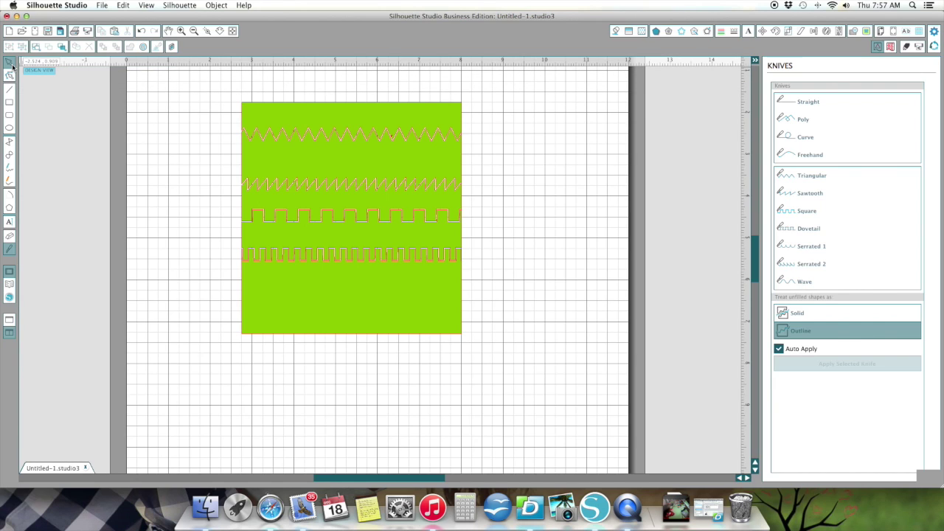
click(627, 508)
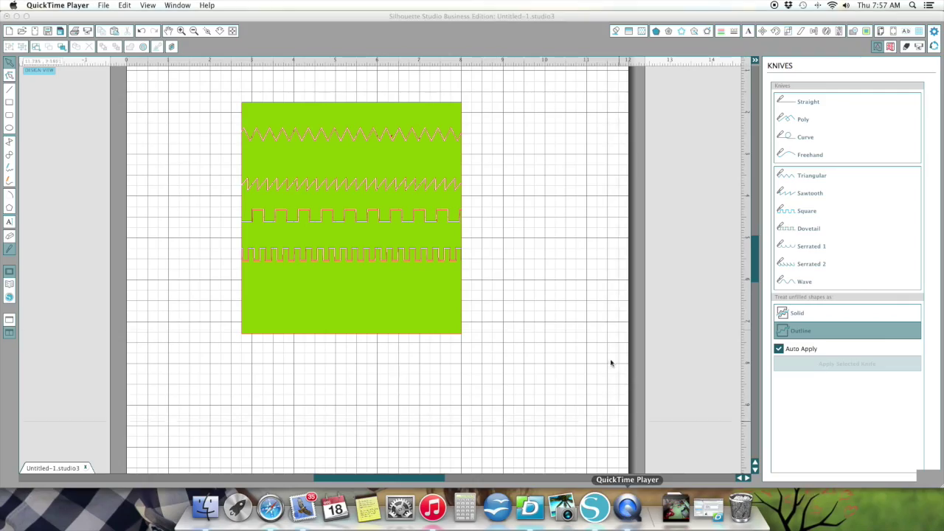